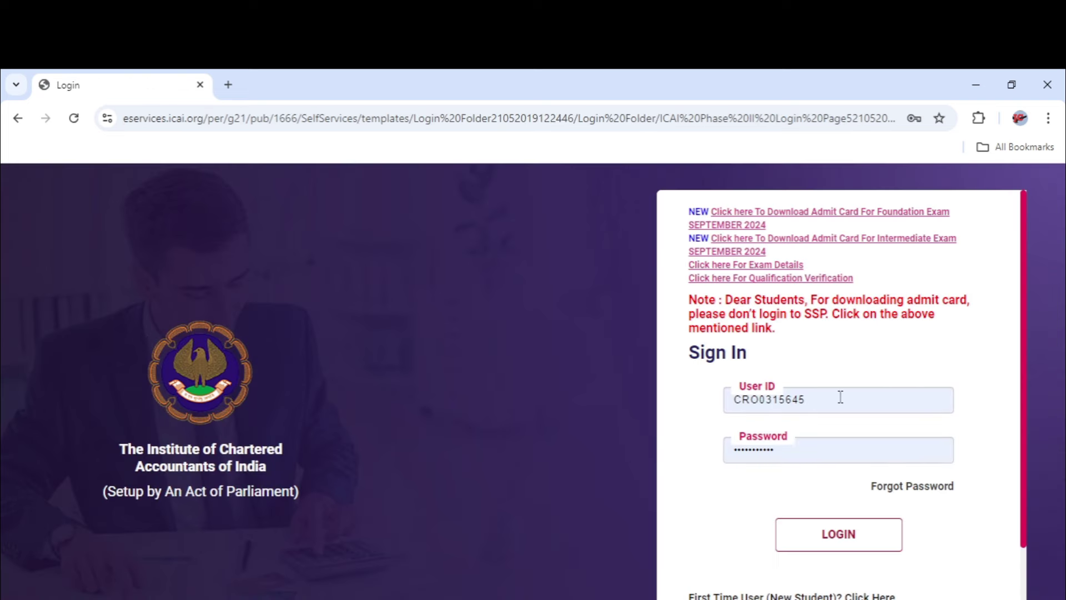
# Clear the browser-saved user ID and password from the sign-in fields
pyautogui.click(841, 396)
pyautogui.press('BackSpace')
pyautogui.press('BackSpace')
pyautogui.press('BackSpace')
pyautogui.press('BackSpace')
pyautogui.press('BackSpace')
pyautogui.press('BackSpace')
pyautogui.press('BackSpace')
pyautogui.press('BackSpace')
pyautogui.press('BackSpace')
pyautogui.press('BackSpace')
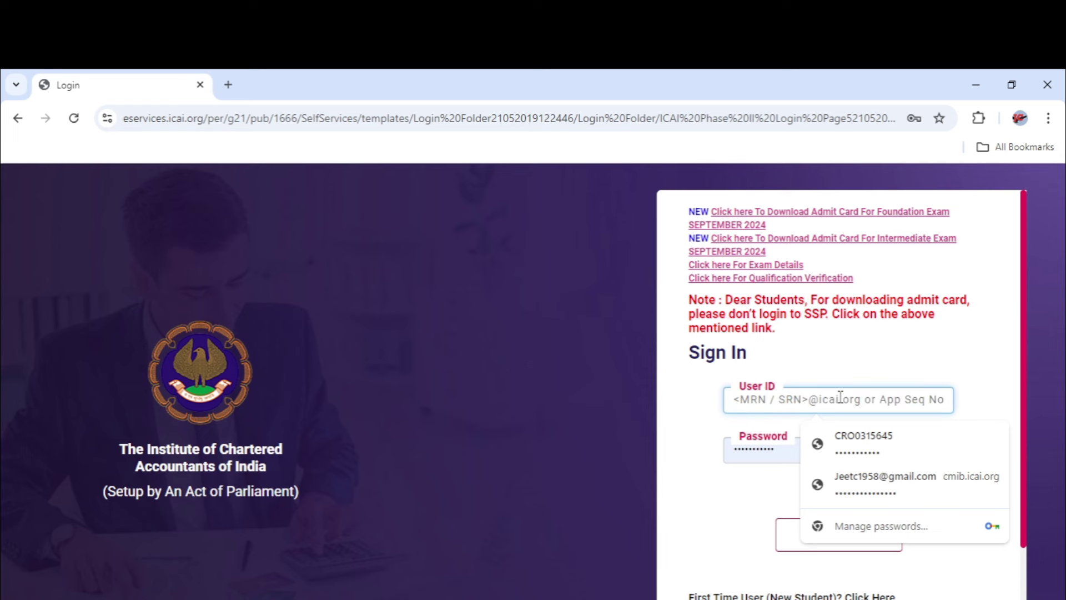
pyautogui.click(789, 448)
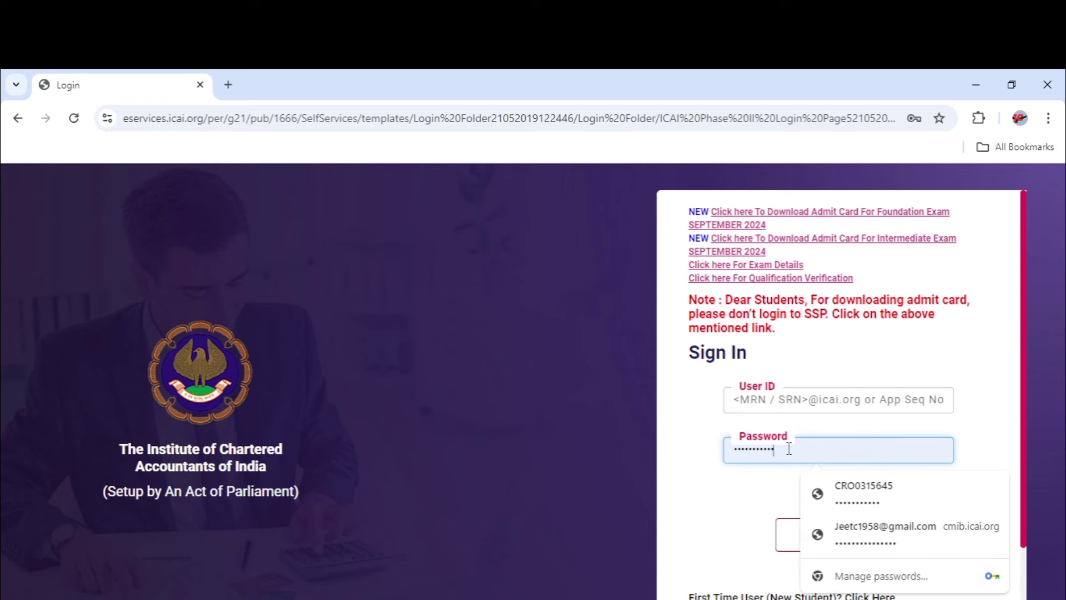
pyautogui.press('BackSpace')
pyautogui.press('BackSpace')
pyautogui.press('BackSpace')
pyautogui.press('BackSpace')
pyautogui.press('BackSpace')
pyautogui.press('BackSpace')
pyautogui.press('BackSpace')
pyautogui.press('BackSpace')
pyautogui.press('BackSpace')
pyautogui.press('BackSpace')
pyautogui.press('BackSpace')
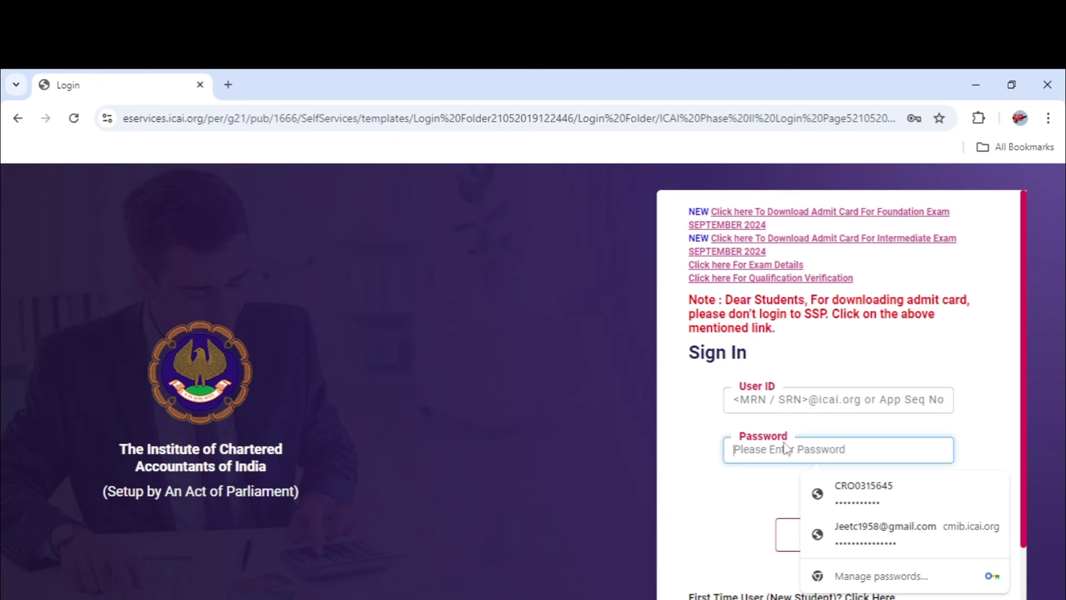
# Enter the member's membership number as user ID and type the account password
pyautogui.click(780, 404)
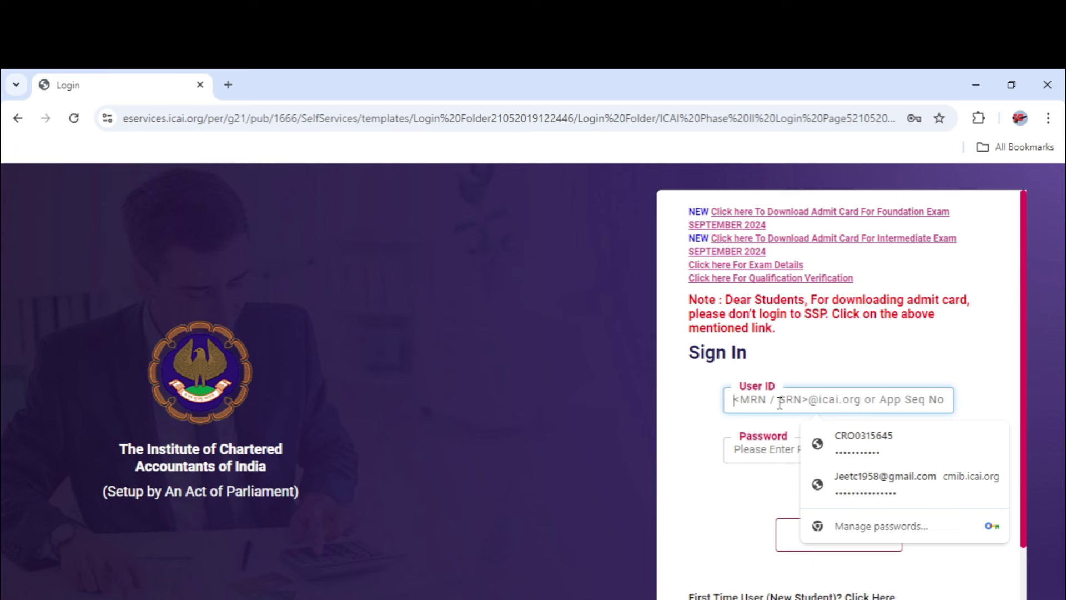
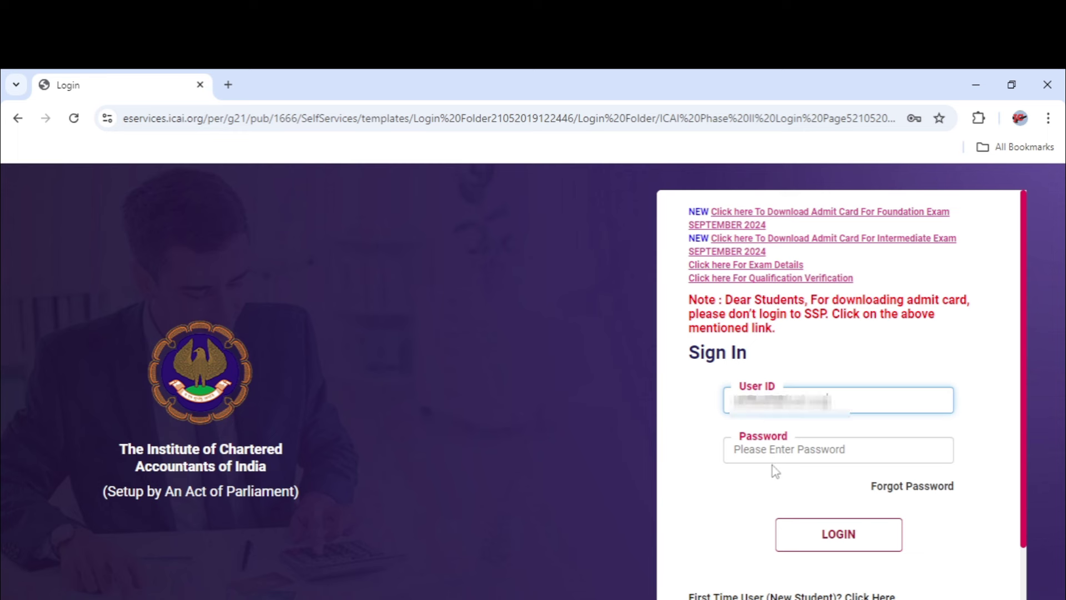
pyautogui.click(772, 449)
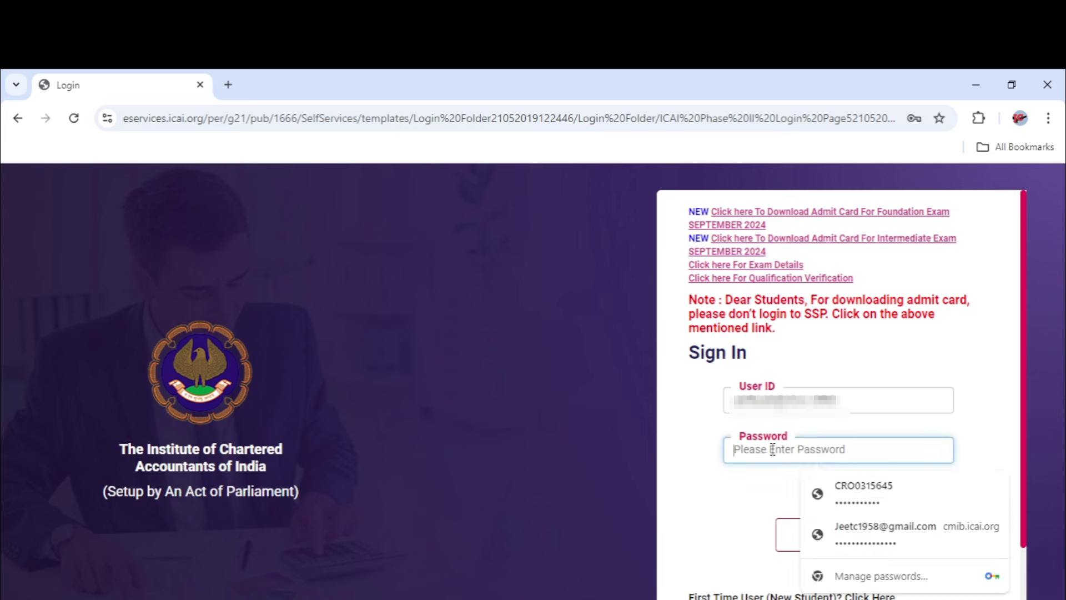
pyautogui.write('****')
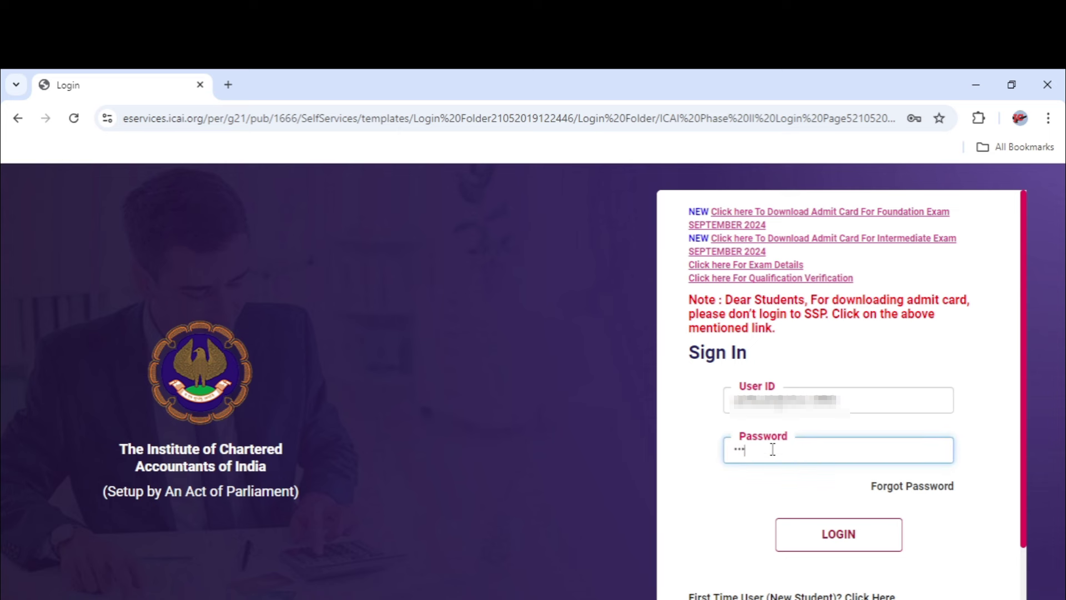
pyautogui.write('******')
# Log in, then close the Important Information popup and the Instructions dialog
pyautogui.click(839, 531)
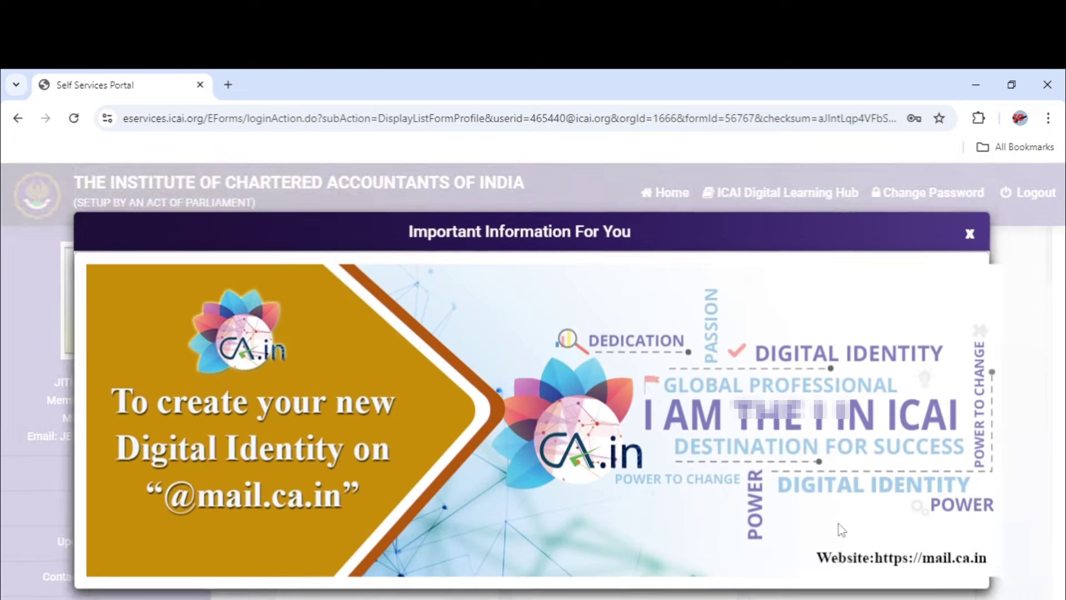
pyautogui.click(967, 232)
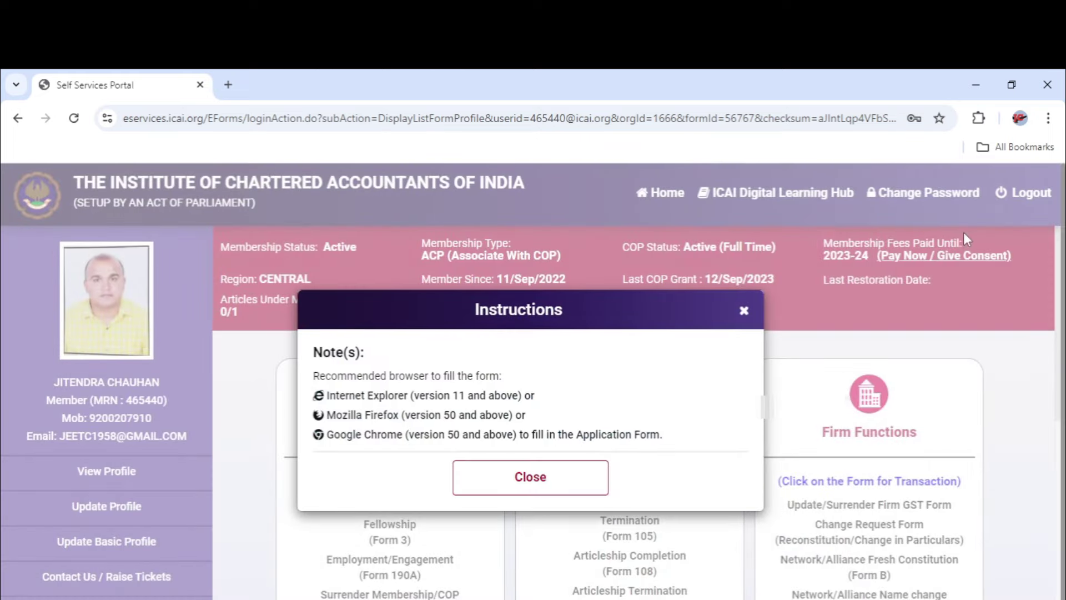
pyautogui.click(577, 464)
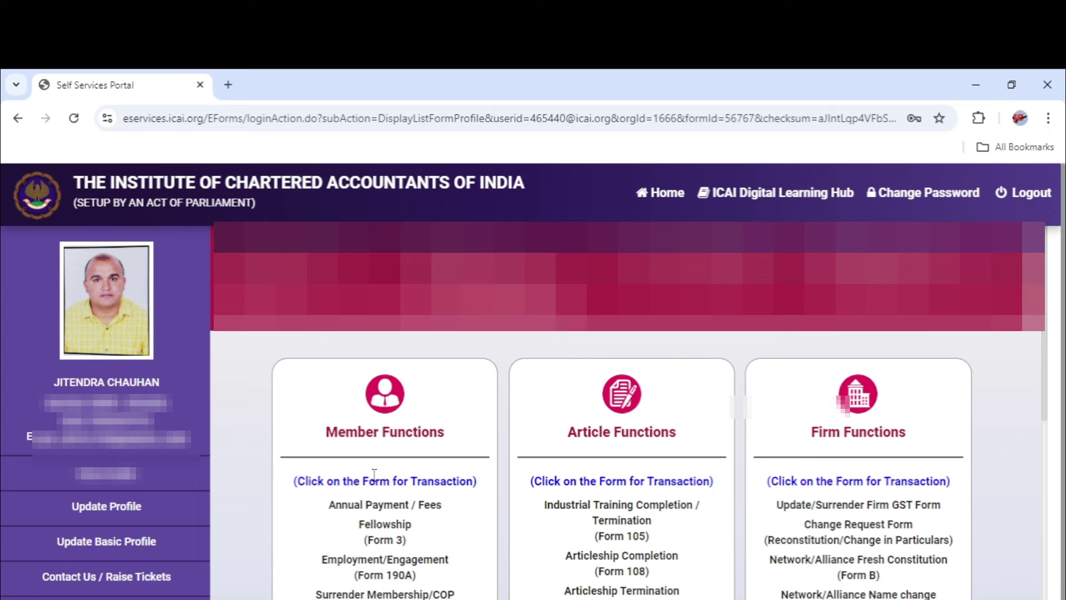
# Open the Annual Payment / Fees renewal form from Member Functions
pyautogui.click(399, 437)
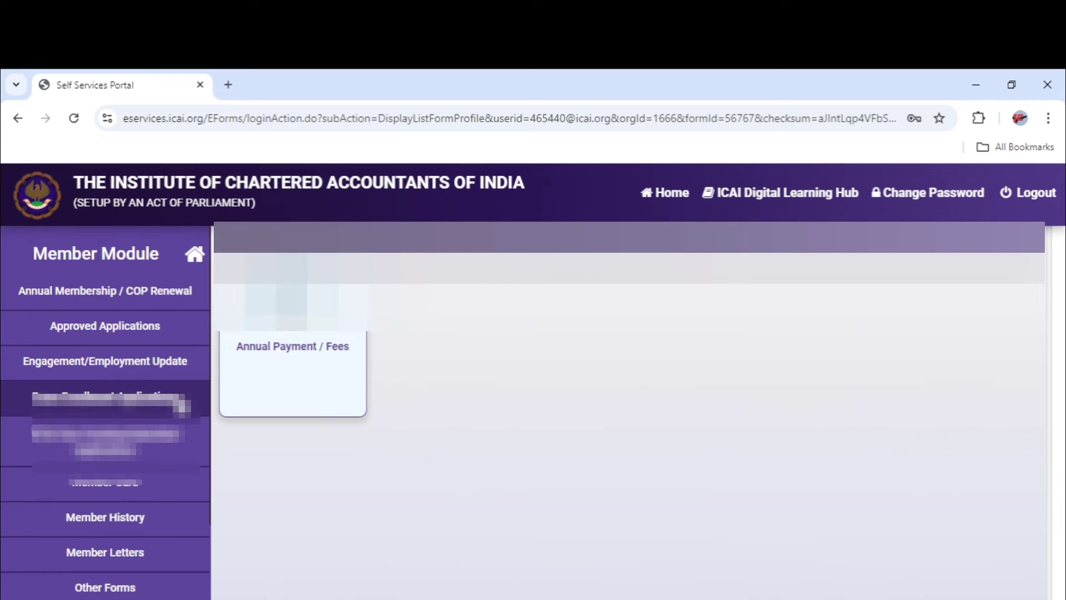
pyautogui.click(269, 364)
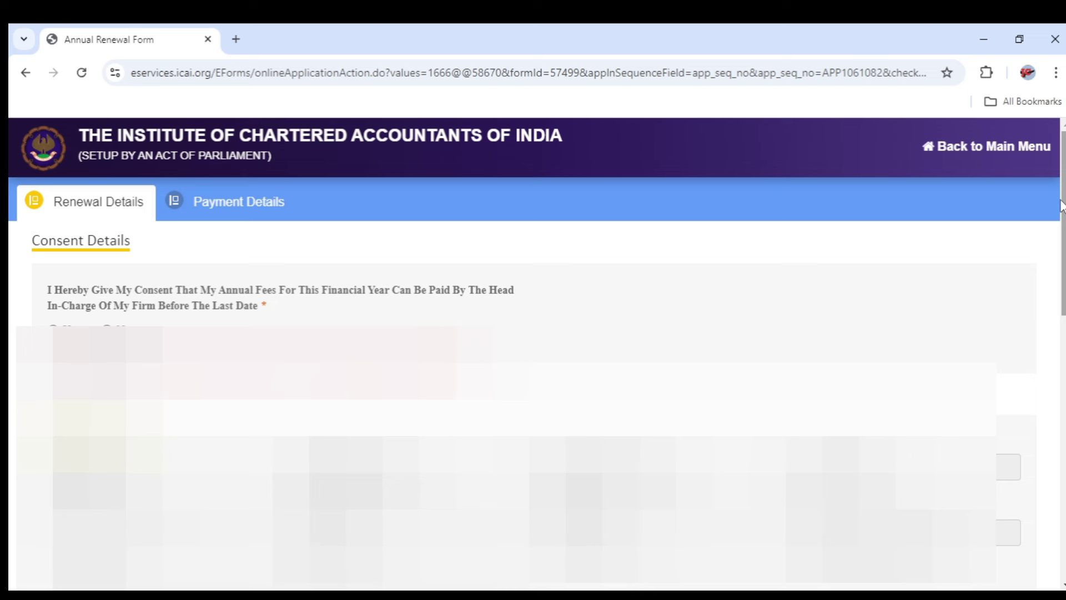
# Decline consent for the firm to pay the renewal fees
pyautogui.moveTo(1061, 205); pyautogui.dragTo(1061, 244)
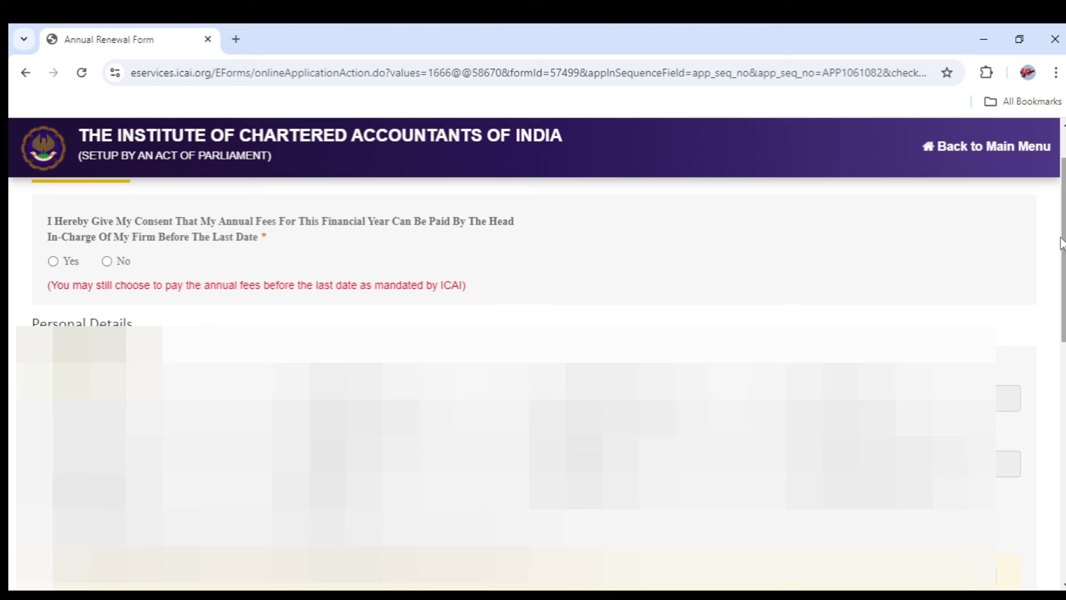
pyautogui.moveTo(1062, 243)
pyautogui.mouseDown()
pyautogui.moveTo(1063, 225)
pyautogui.moveTo(1058, 291)
pyautogui.moveTo(1058, 240)
pyautogui.mouseUp()
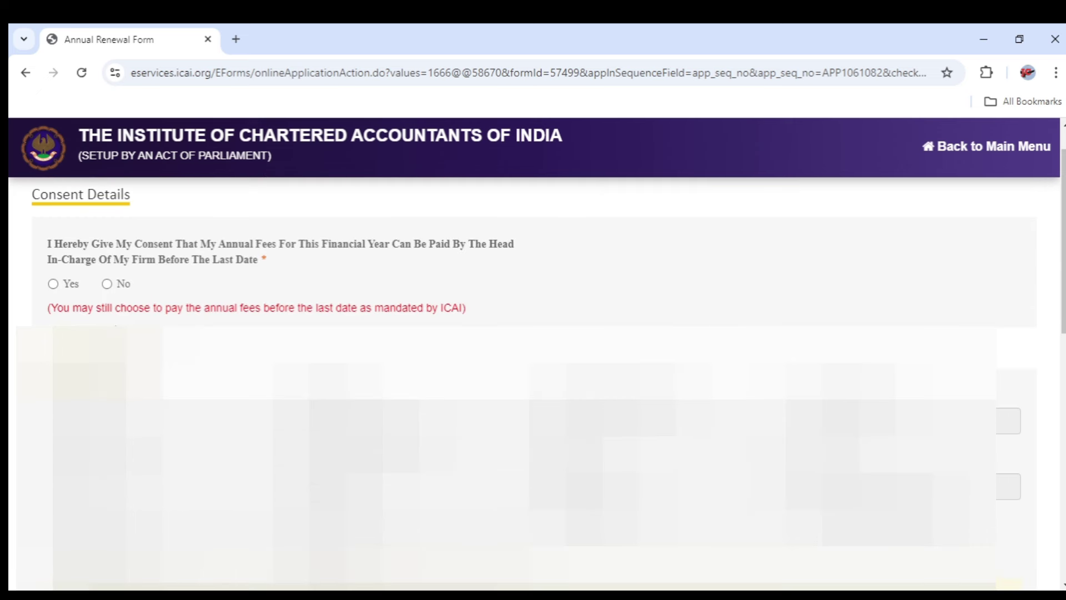
pyautogui.click(107, 284)
pyautogui.moveTo(1058, 336); pyautogui.dragTo(1041, 481)
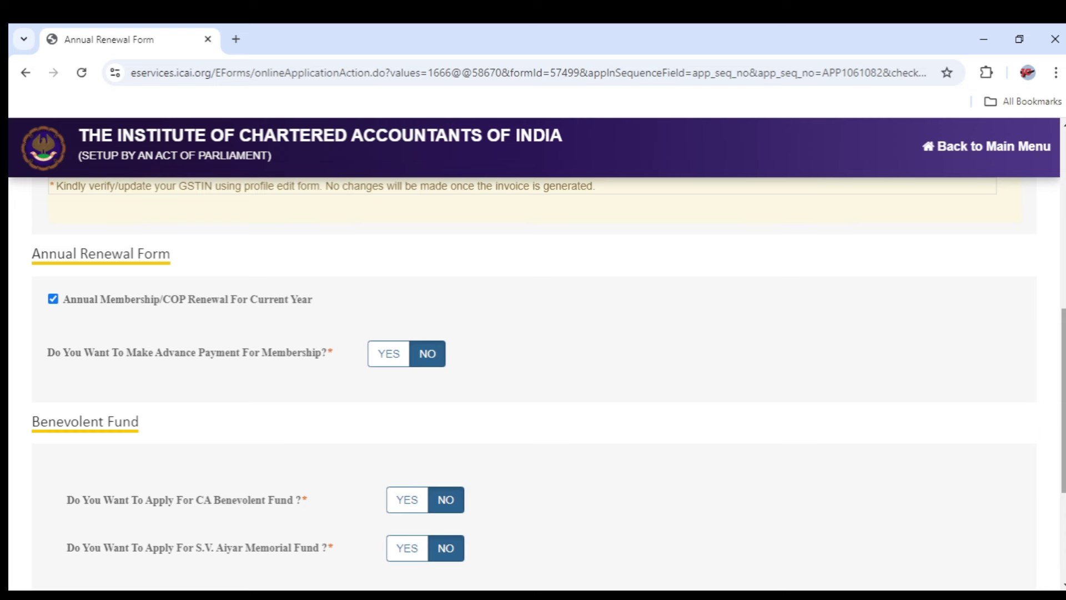
# Choose E-Journal under Journal Details and continue to the fee summary
pyautogui.scroll(-2, 1062, 390)
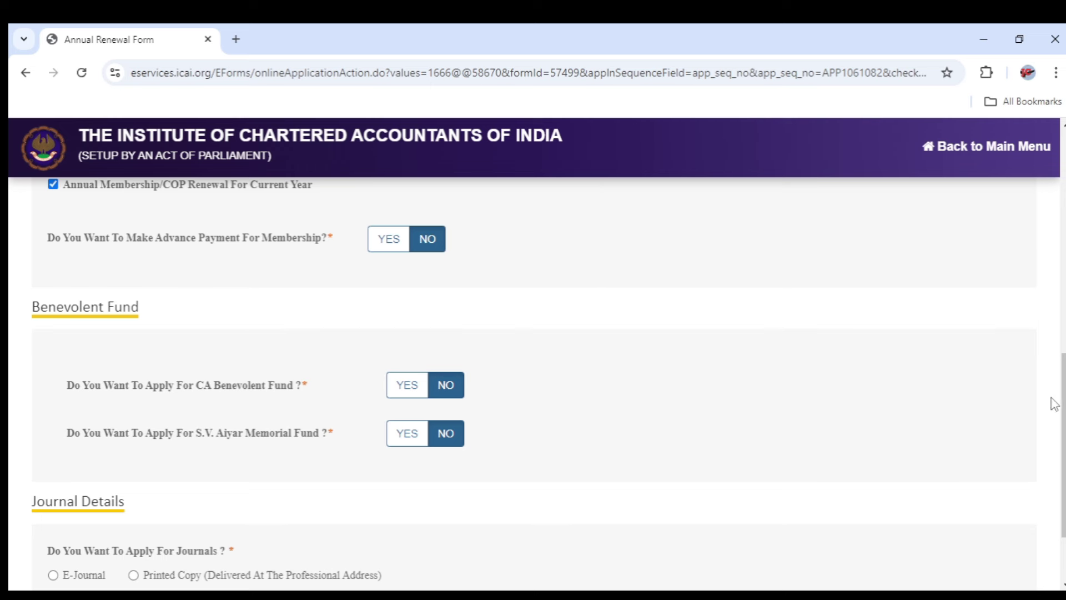
pyautogui.moveTo(1062, 404); pyautogui.dragTo(1063, 447)
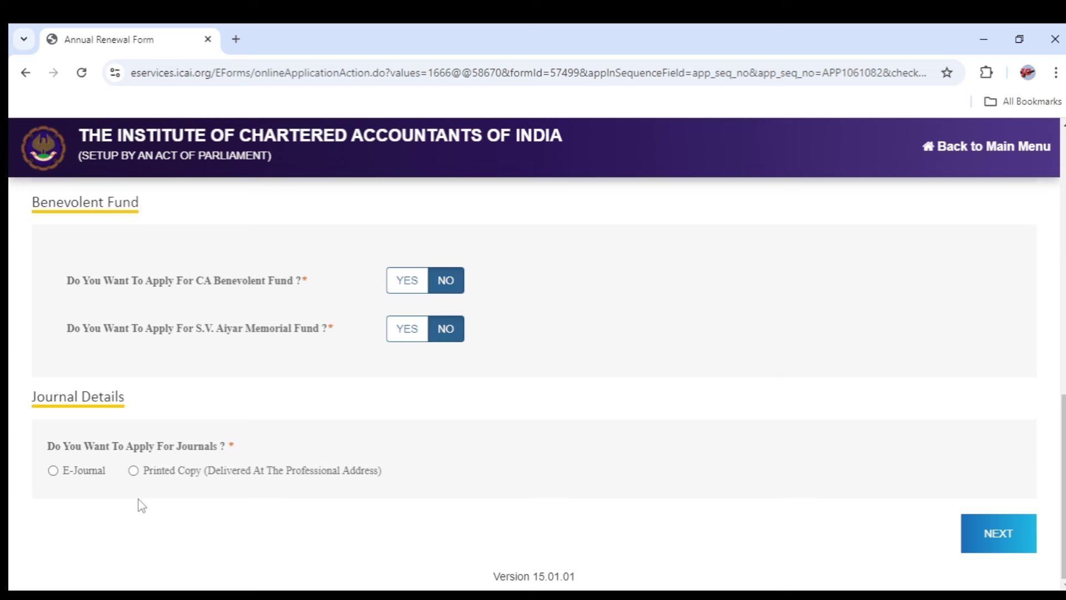
pyautogui.click(54, 471)
pyautogui.click(999, 535)
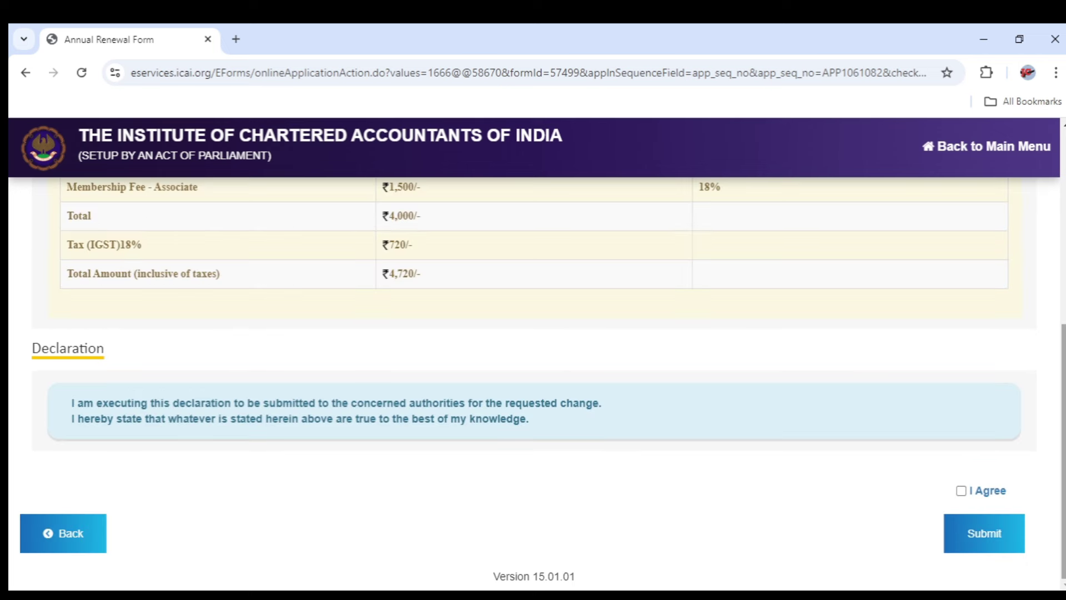
# Review the ₹4,720 fee table, tick I Agree on the declaration, and submit
pyautogui.rightClick(1052, 356)
pyautogui.moveTo(1059, 355); pyautogui.dragTo(1059, 168)
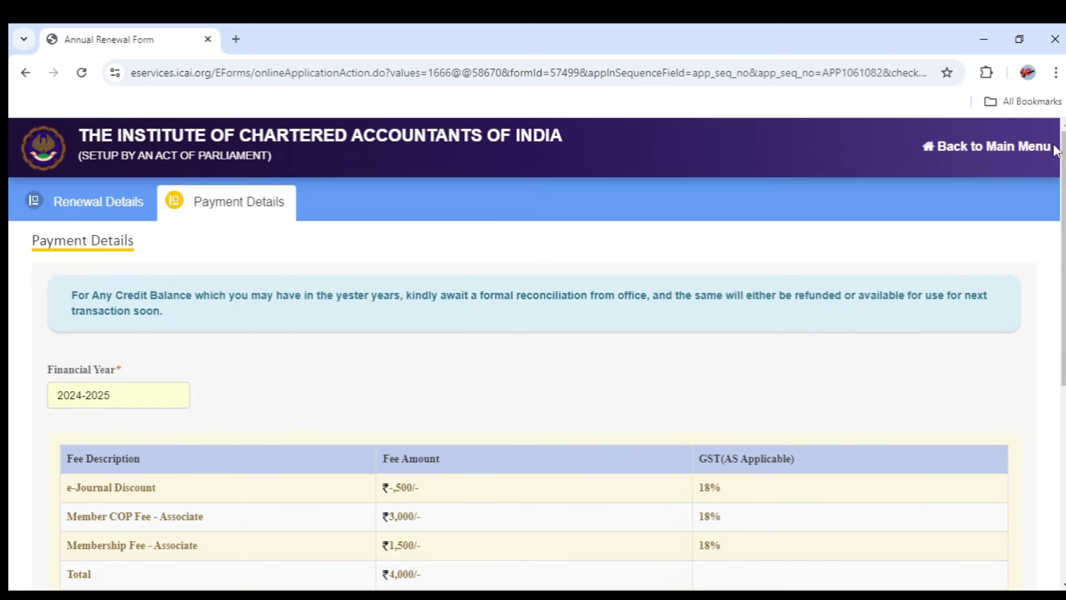
pyautogui.moveTo(1061, 169); pyautogui.dragTo(1062, 279)
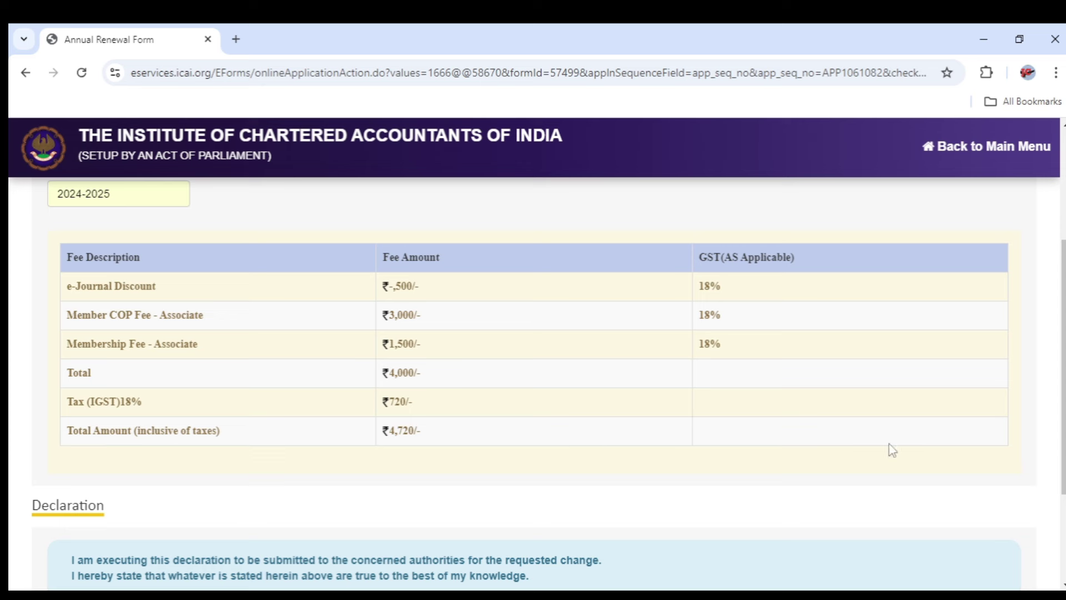
pyautogui.moveTo(1063, 402); pyautogui.dragTo(1064, 431)
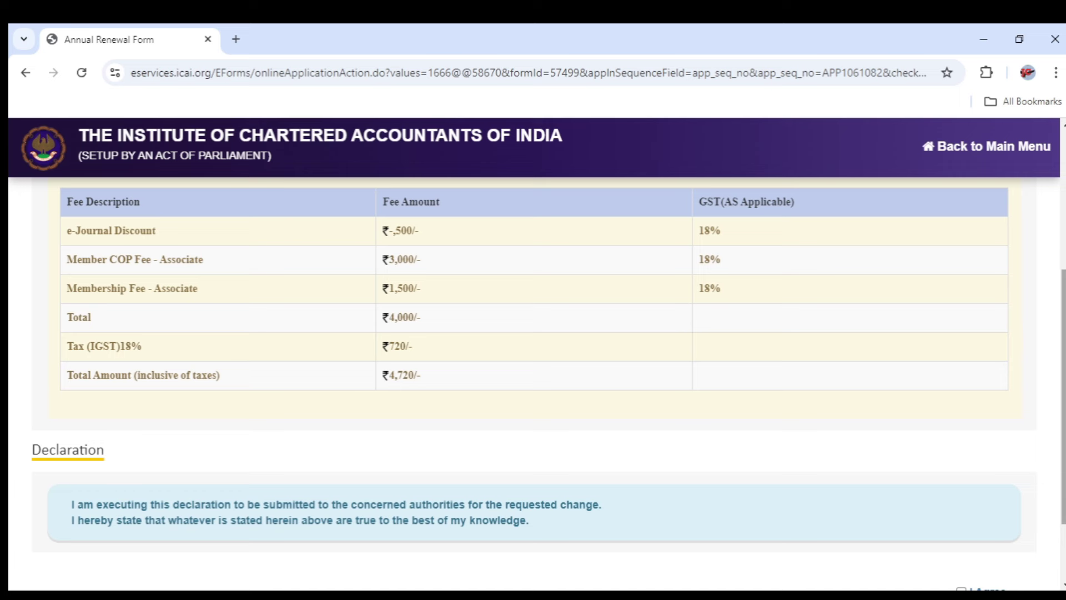
pyautogui.scroll(-2, 1063, 388)
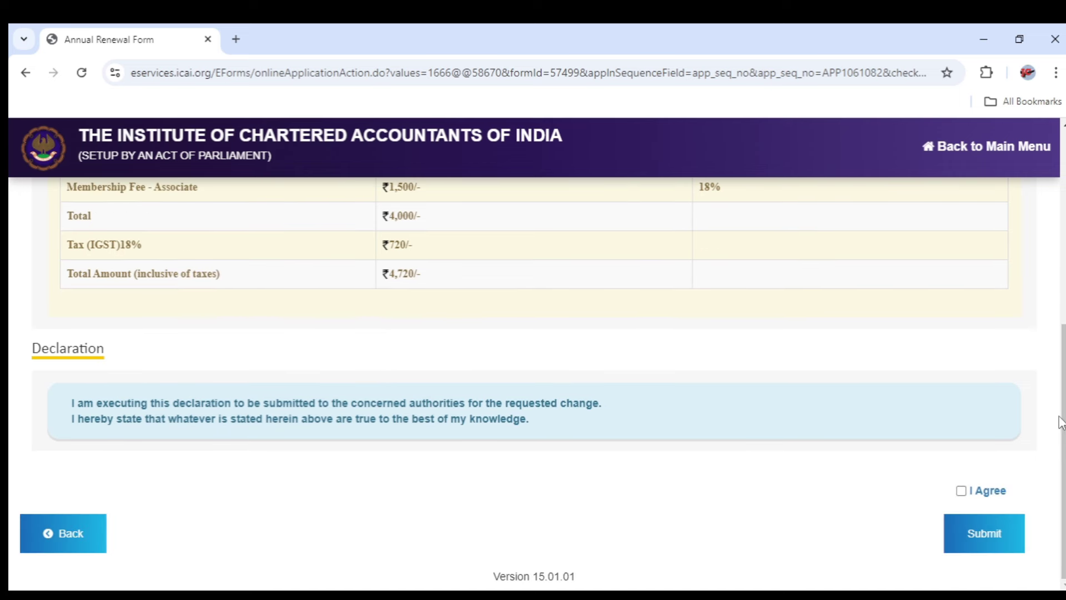
pyautogui.click(961, 491)
pyautogui.click(991, 551)
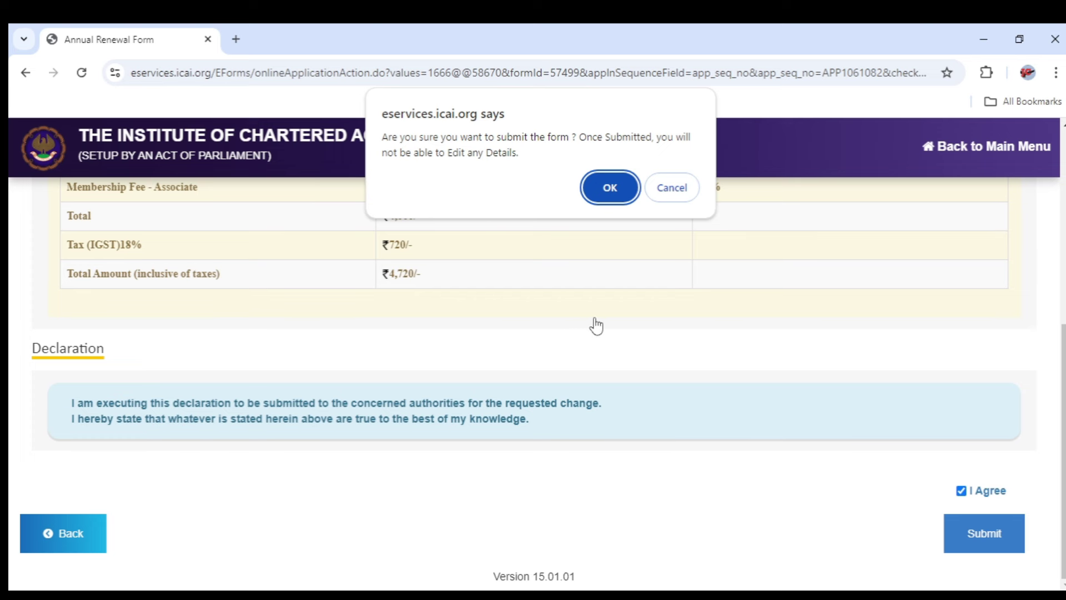
# Confirm submission and pay ₹4,720 via Net Banking with SBI as the bank
pyautogui.click(610, 188)
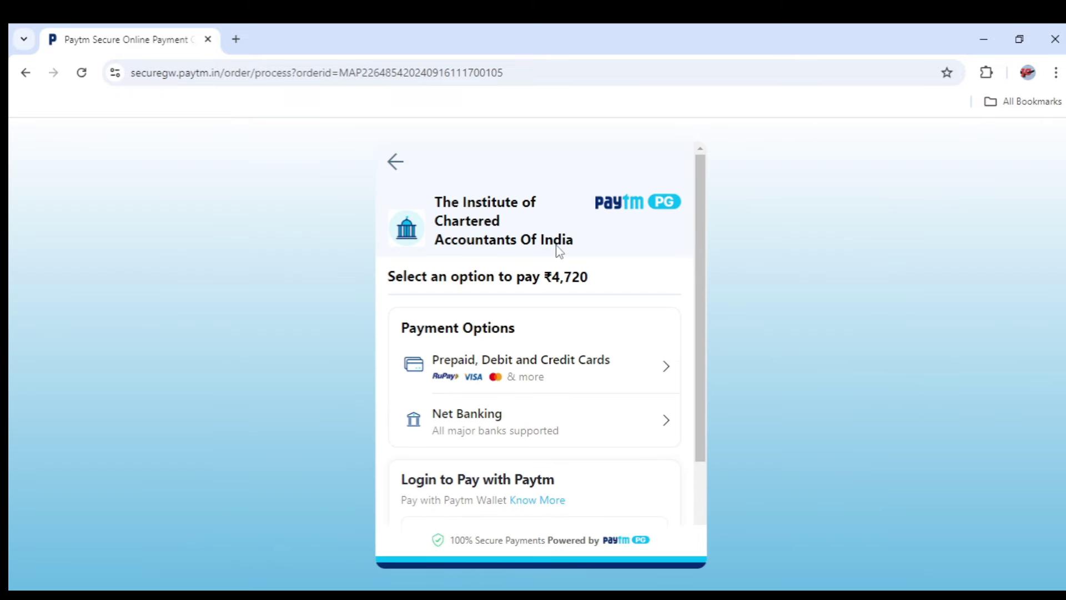
pyautogui.click(473, 422)
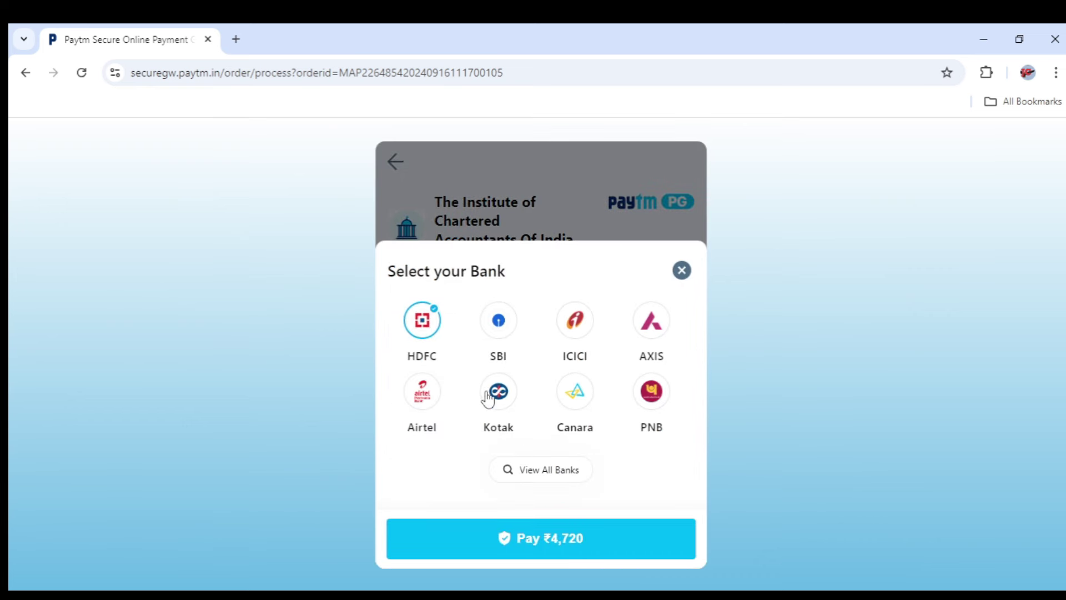
pyautogui.click(498, 320)
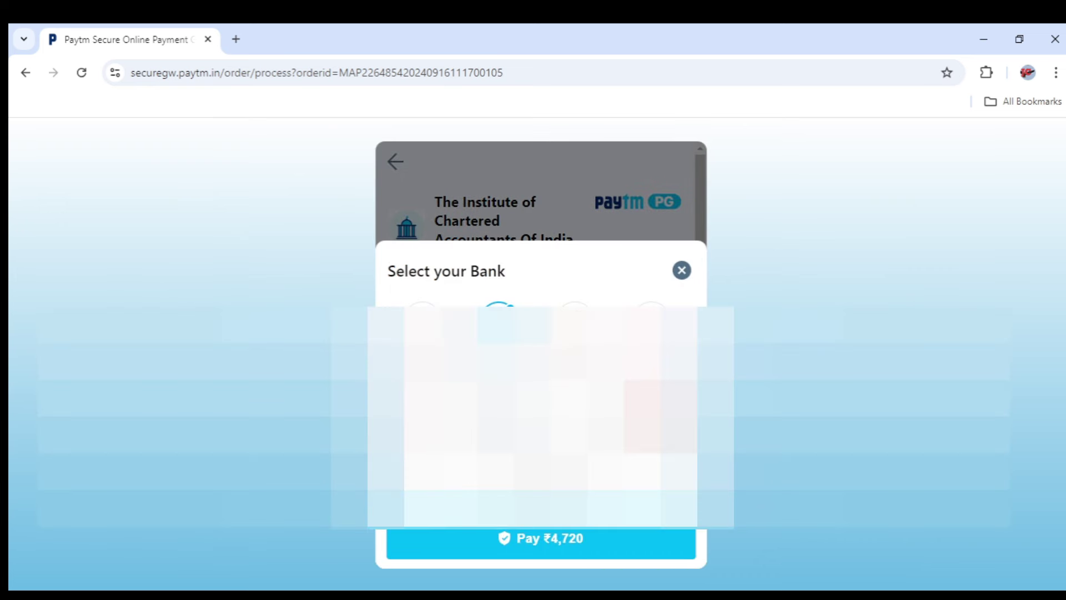
pyautogui.click(595, 540)
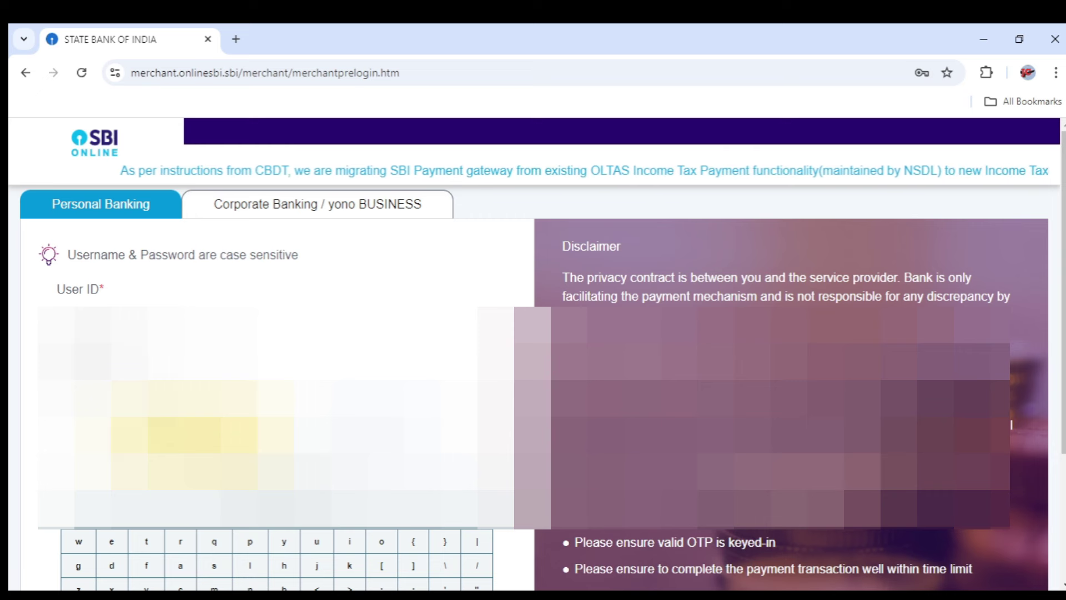
# Sign in to SBI Online and scroll the ₹4,720 ICAI transaction details to CONFIRM
pyautogui.press('Return')
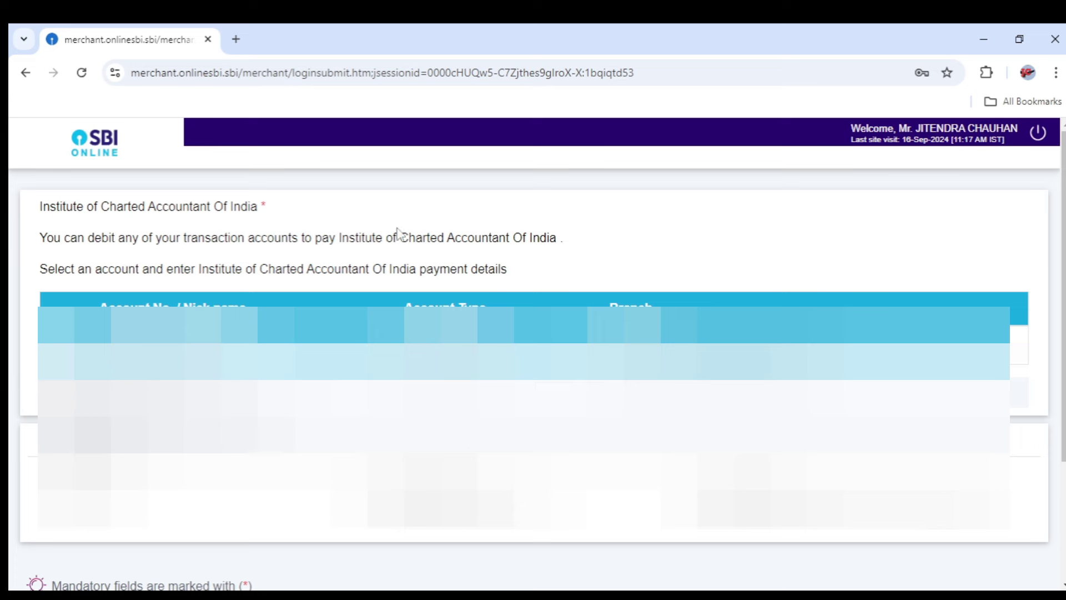
pyautogui.moveTo(1064, 295); pyautogui.dragTo(1062, 427)
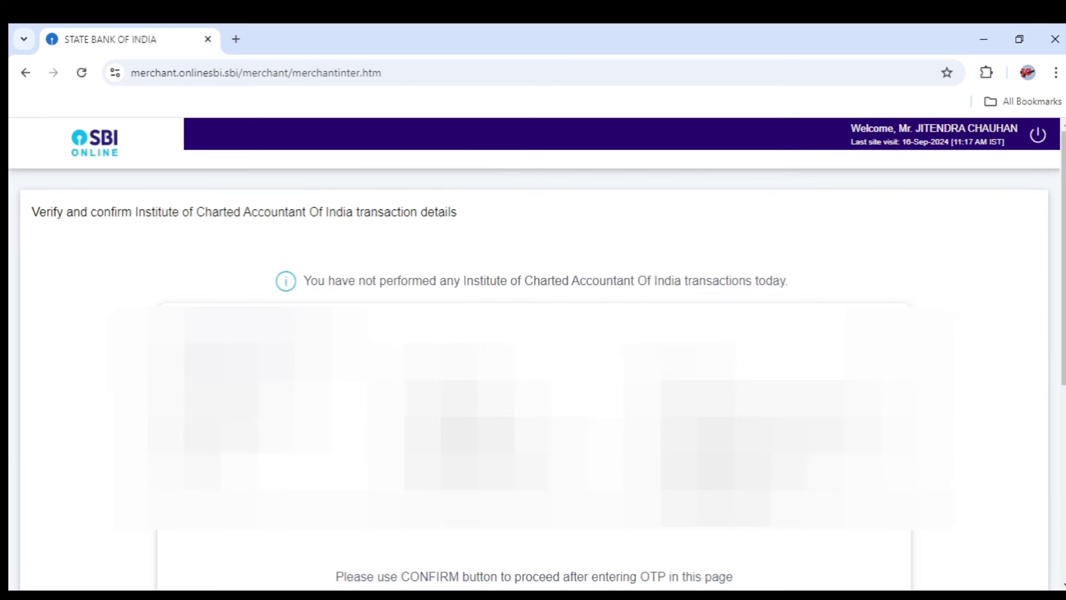
pyautogui.moveTo(1063, 304); pyautogui.dragTo(1063, 425)
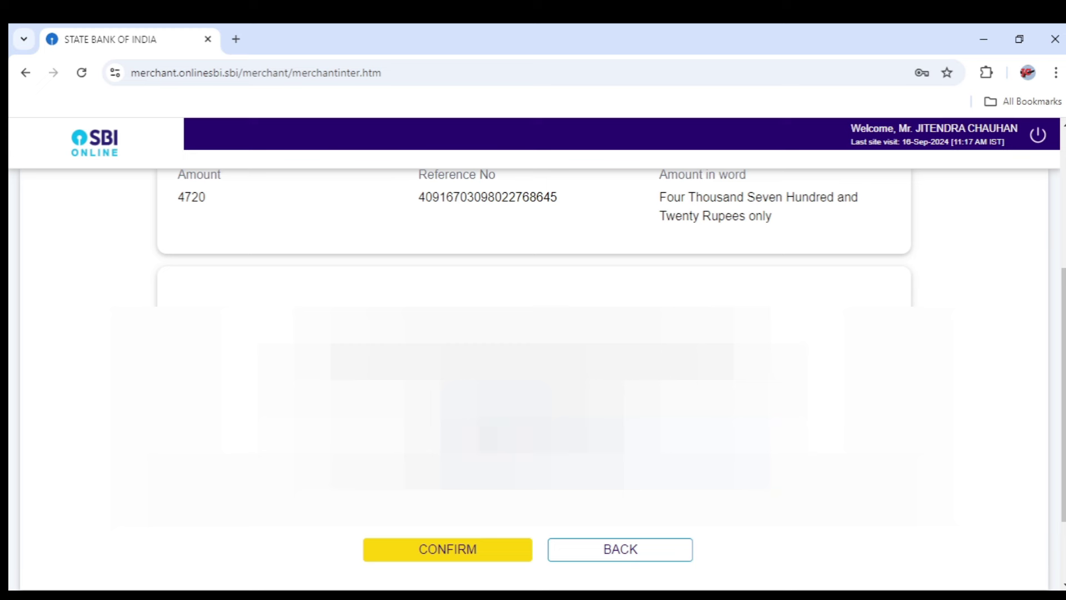
# Confirm the ₹4,720 SBI payment and open the Annual renewal Receipt download
pyautogui.click(453, 556)
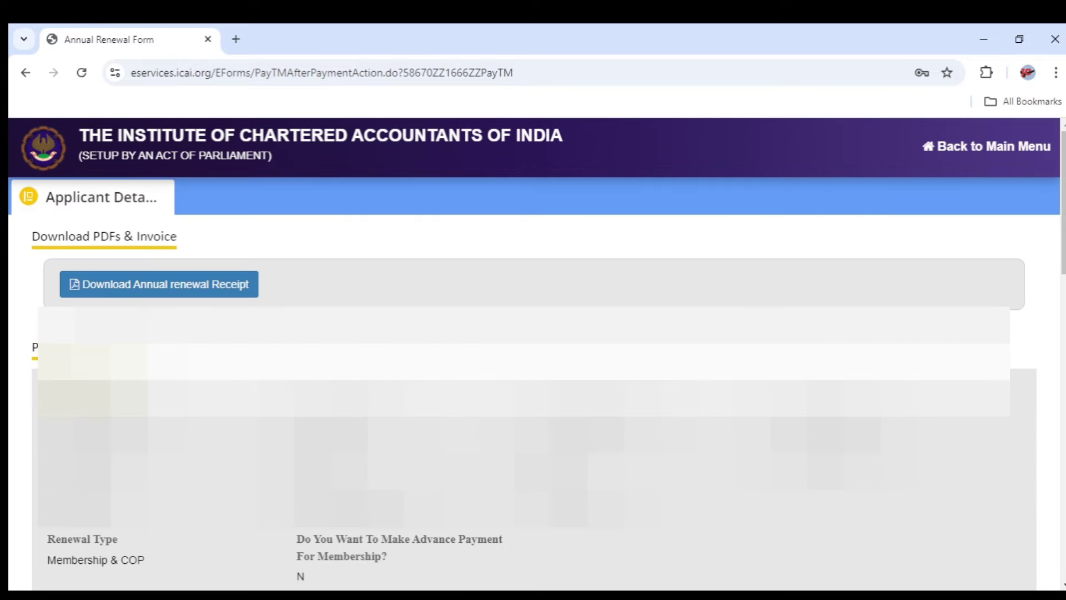
pyautogui.click(132, 284)
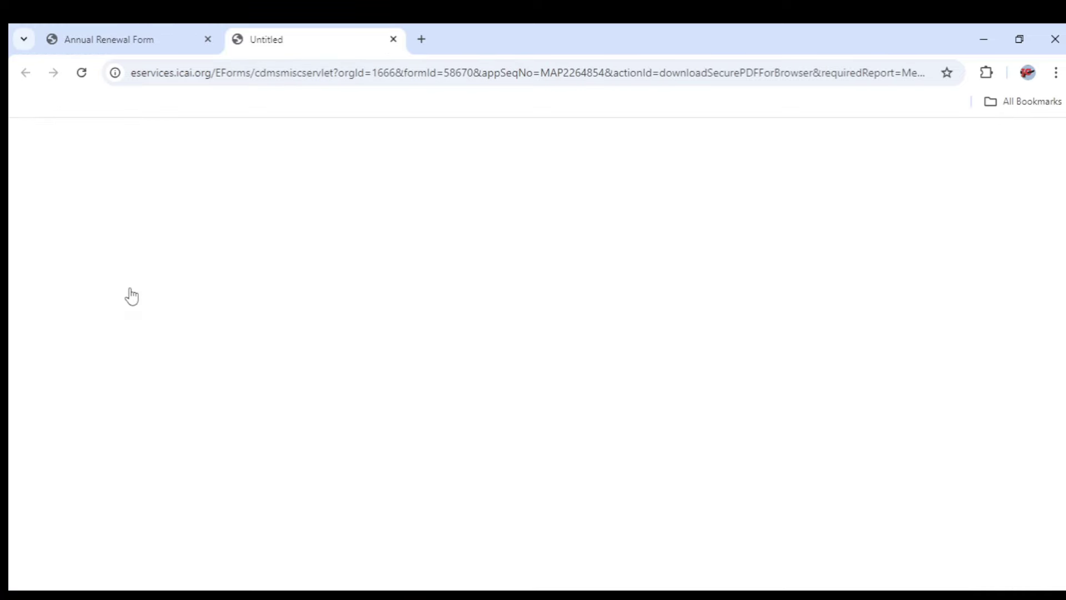